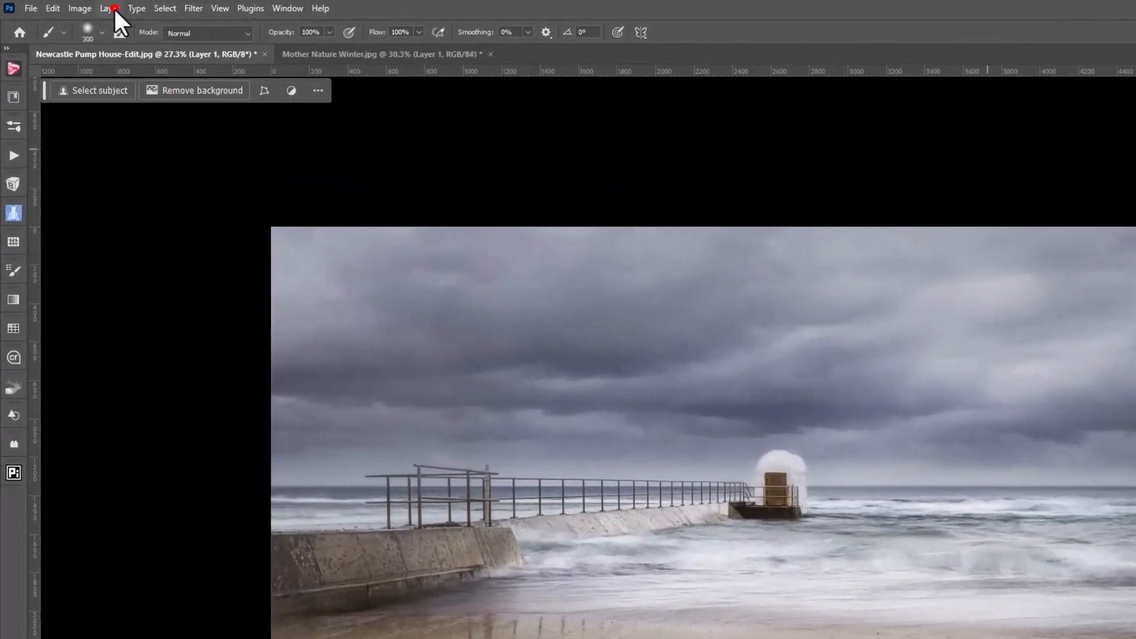
- Create a new layer in Soft Light mode, filled with the Soft-Light-neutral color (50% gray)
click(69, 5)
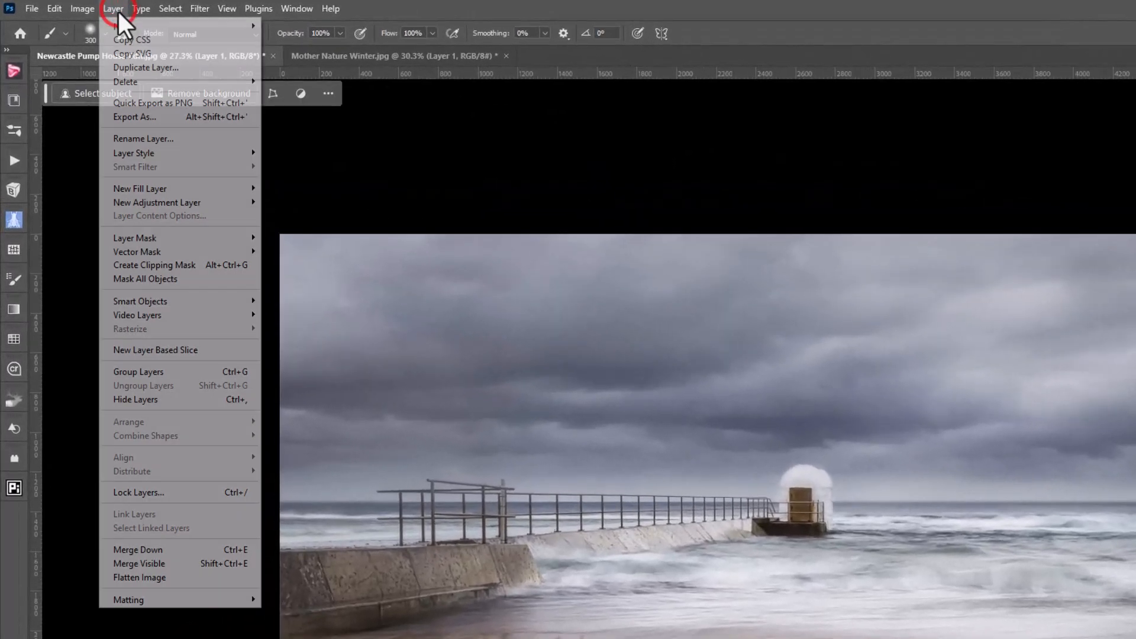
mouse_move(122, 27)
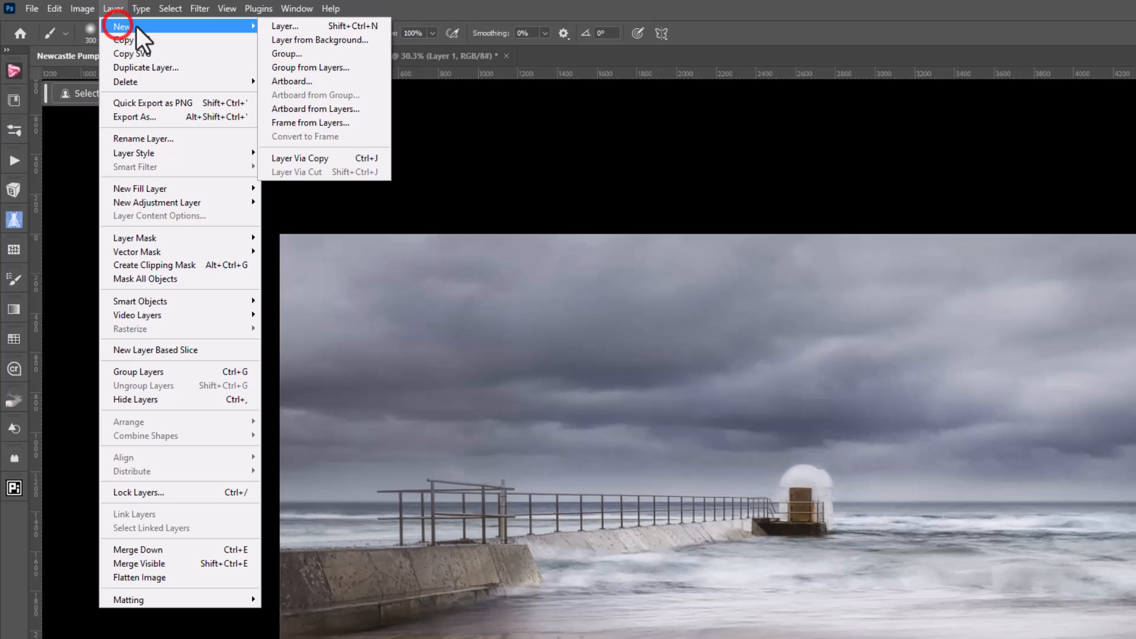
click(285, 27)
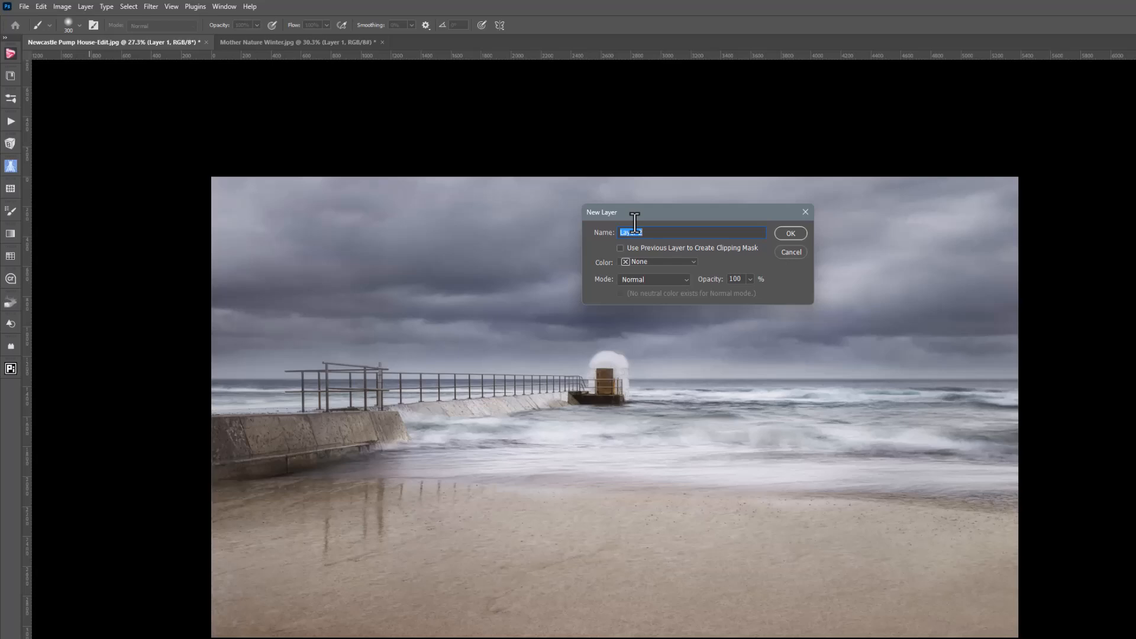
click(642, 280)
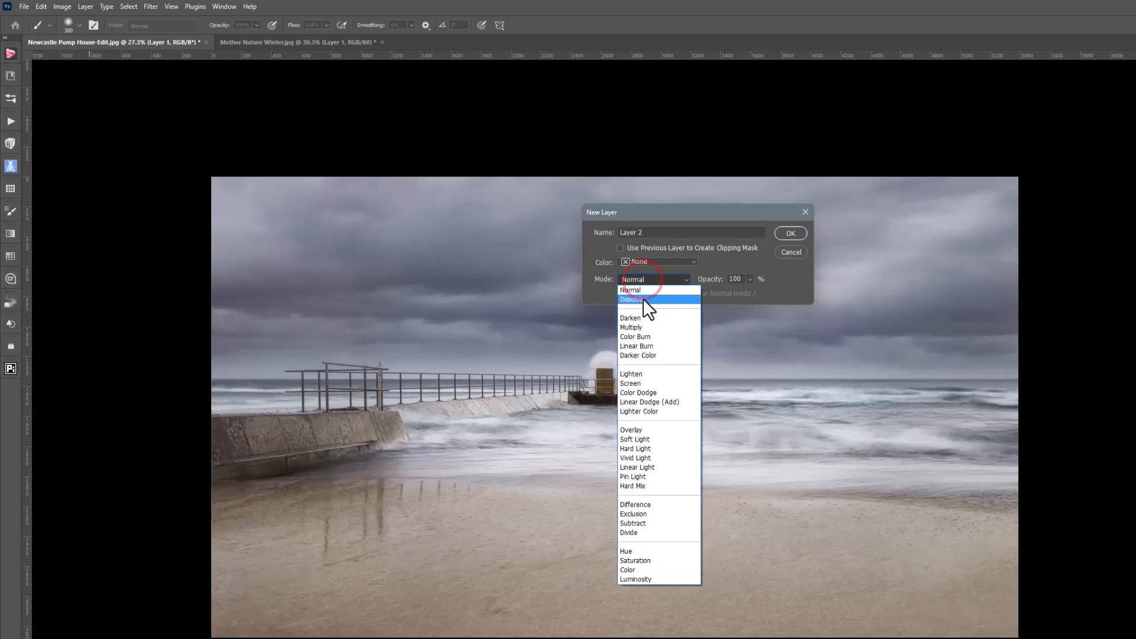
click(649, 438)
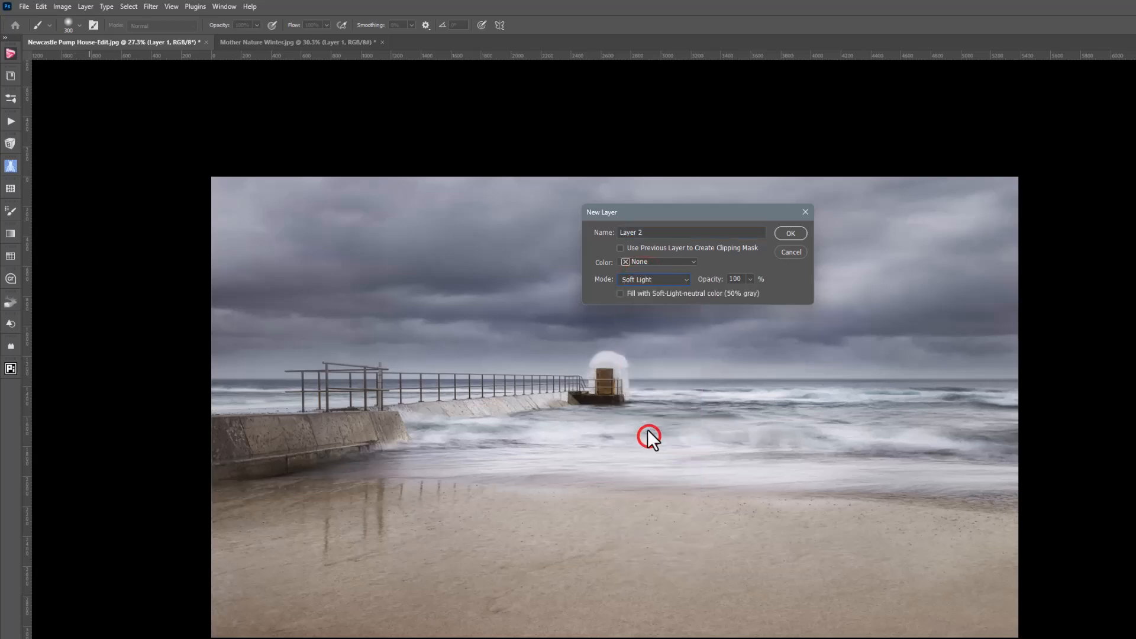
click(621, 294)
click(791, 233)
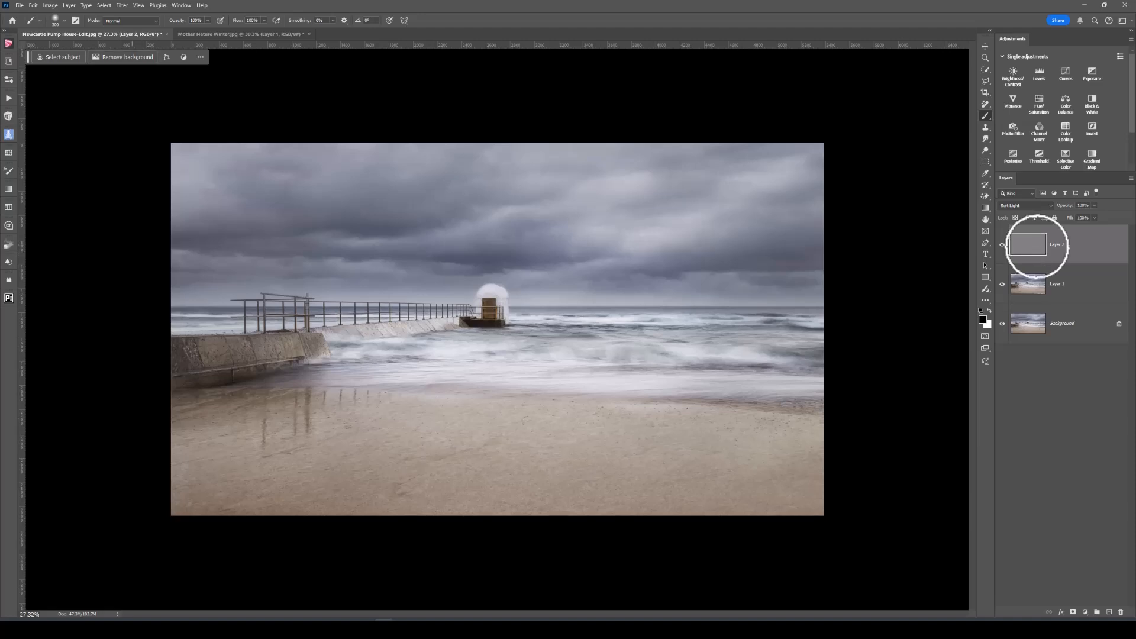
- Apply the Add Noise filter to the gray layer at 16.19% with Gaussian distribution
click(121, 5)
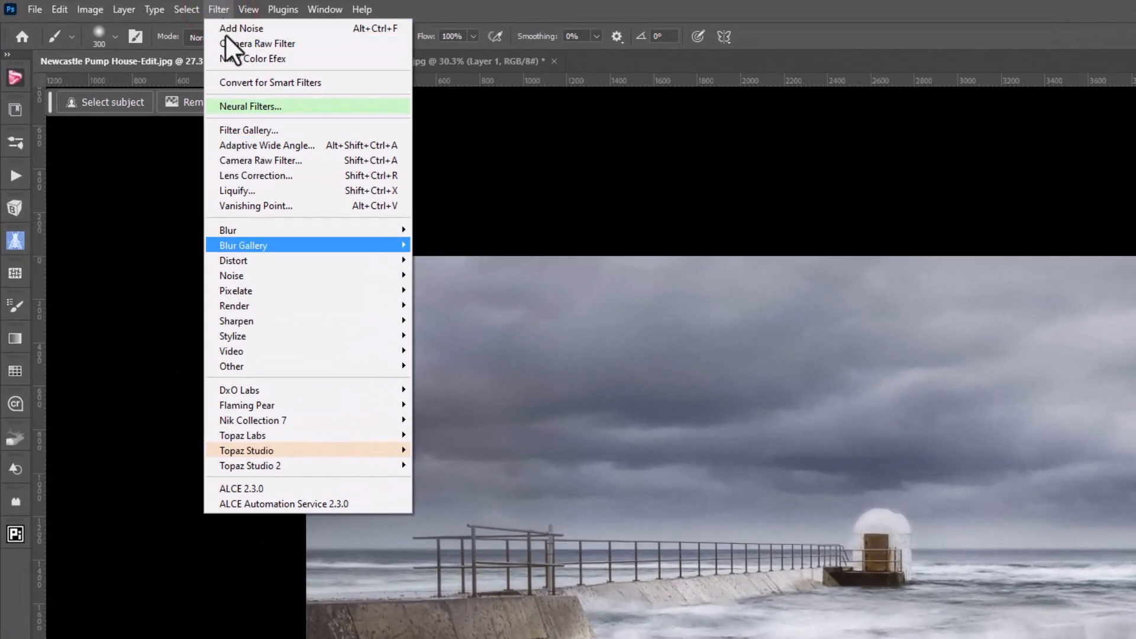
click(277, 275)
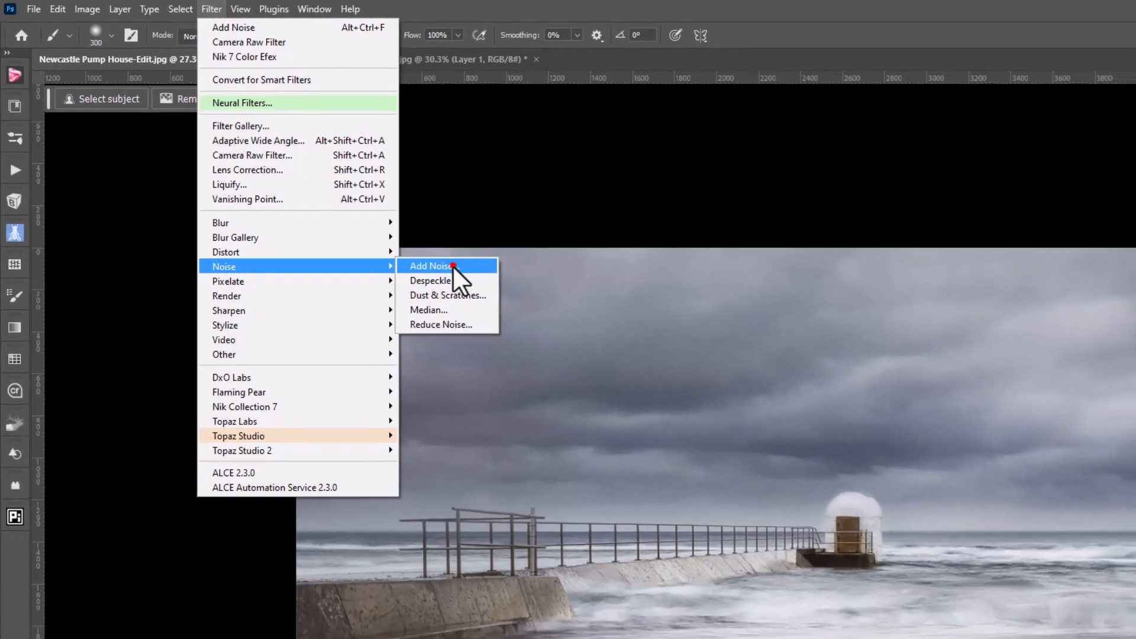
click(468, 275)
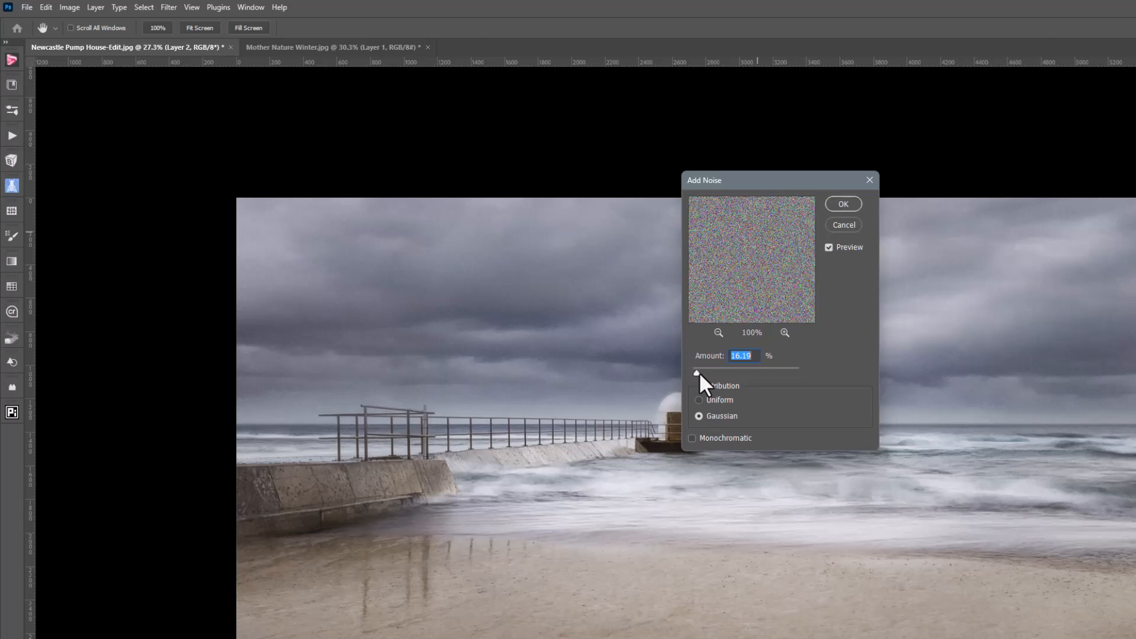
click(847, 202)
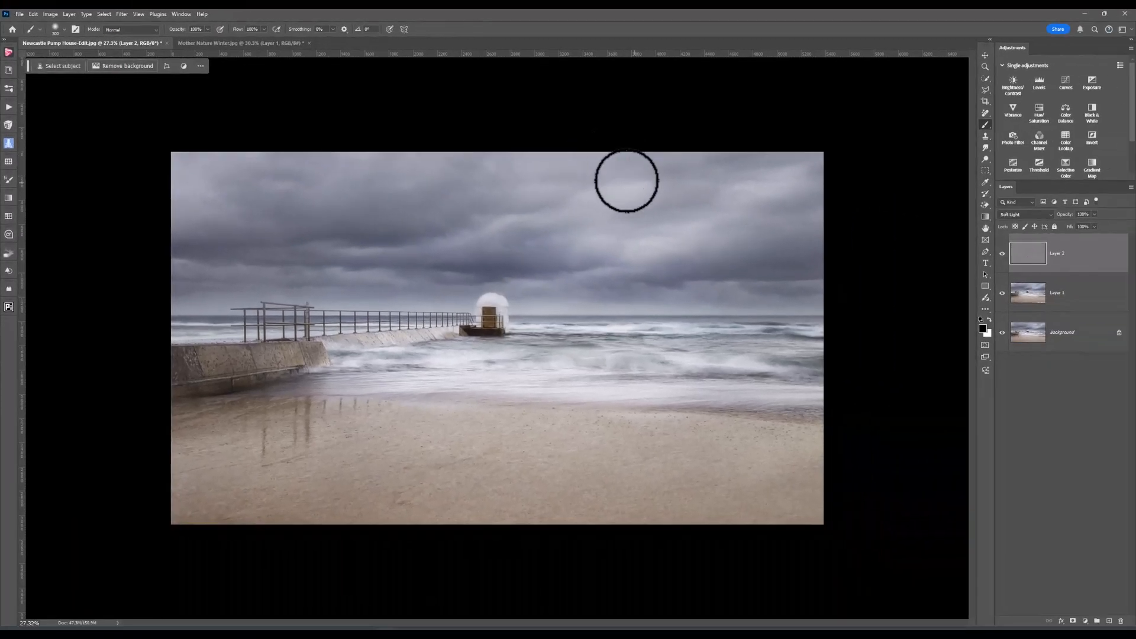
- Try the noise layer at about 71% opacity and set it back to 100%
scroll(690, 304, up, 2)
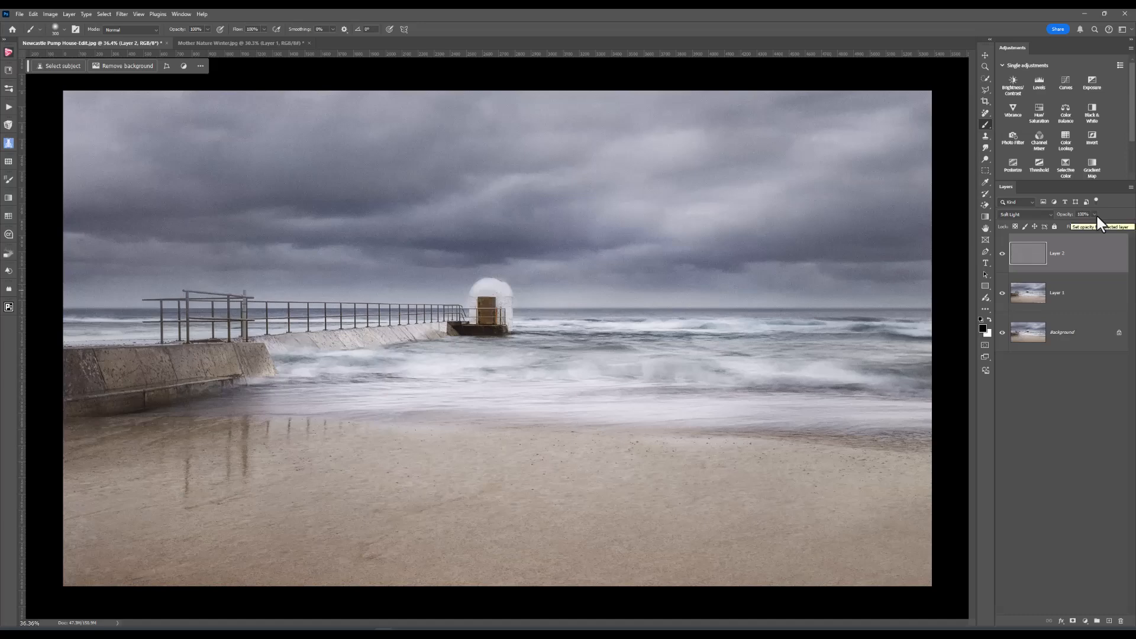
drag(1096, 215, 1082, 223)
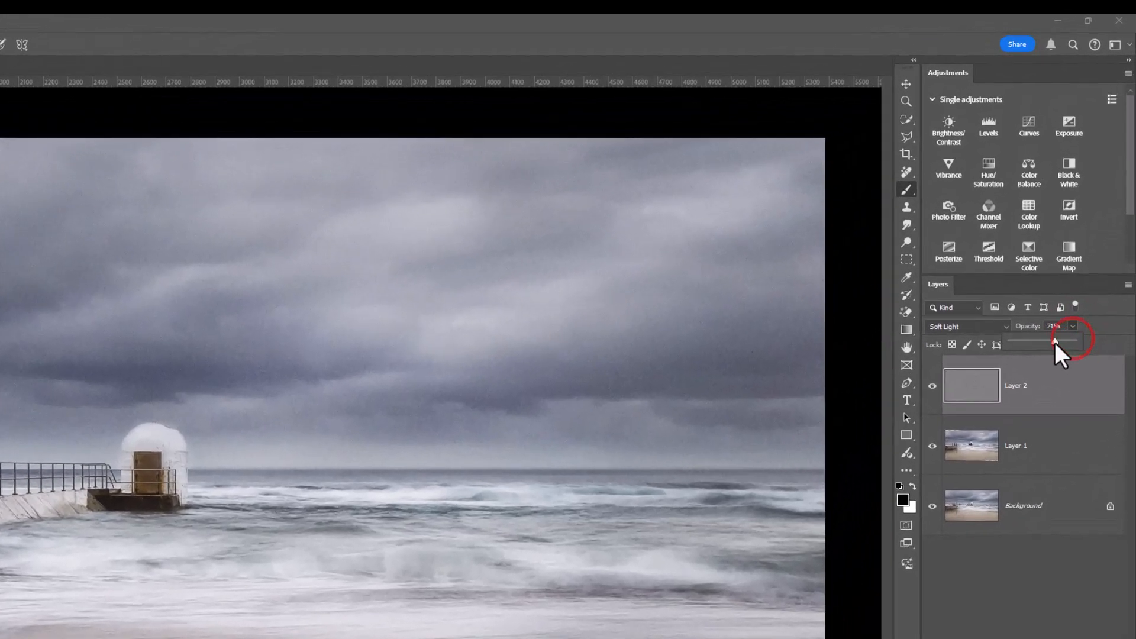
drag(1055, 342, 1081, 338)
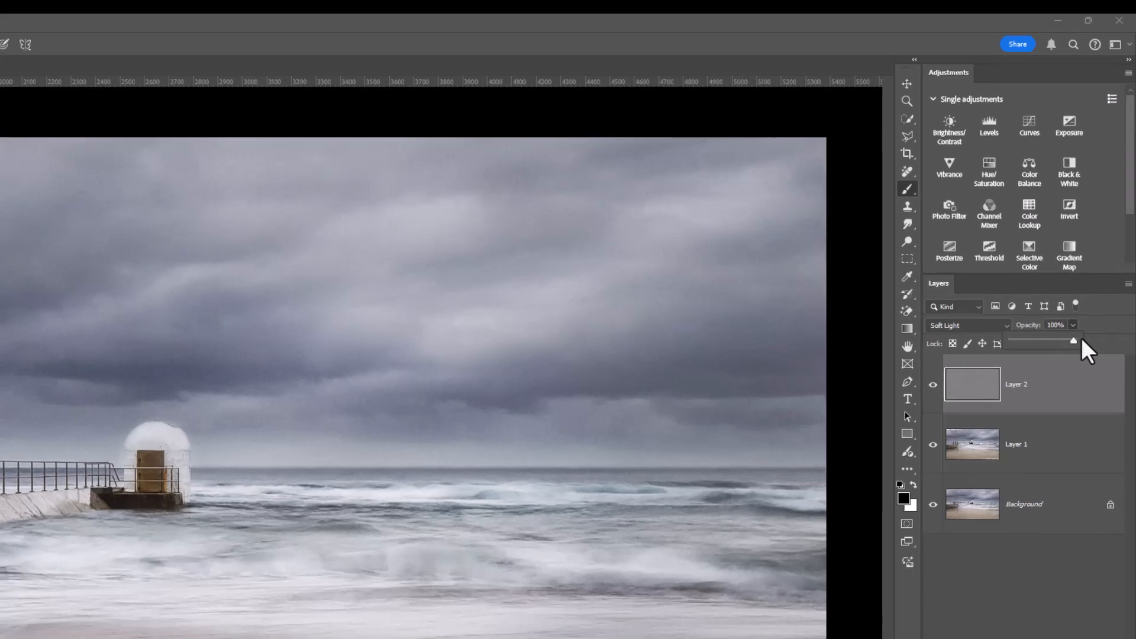
- Add a layer mask to the noise layer and invert it to black
scroll(918, 335, down, 2)
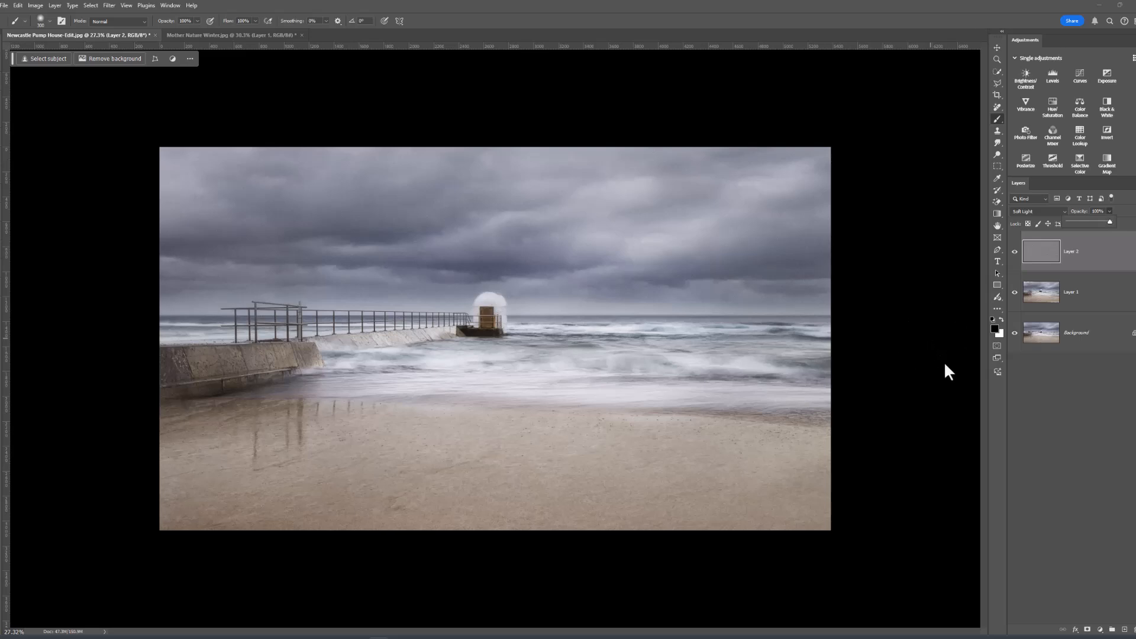
click(1088, 631)
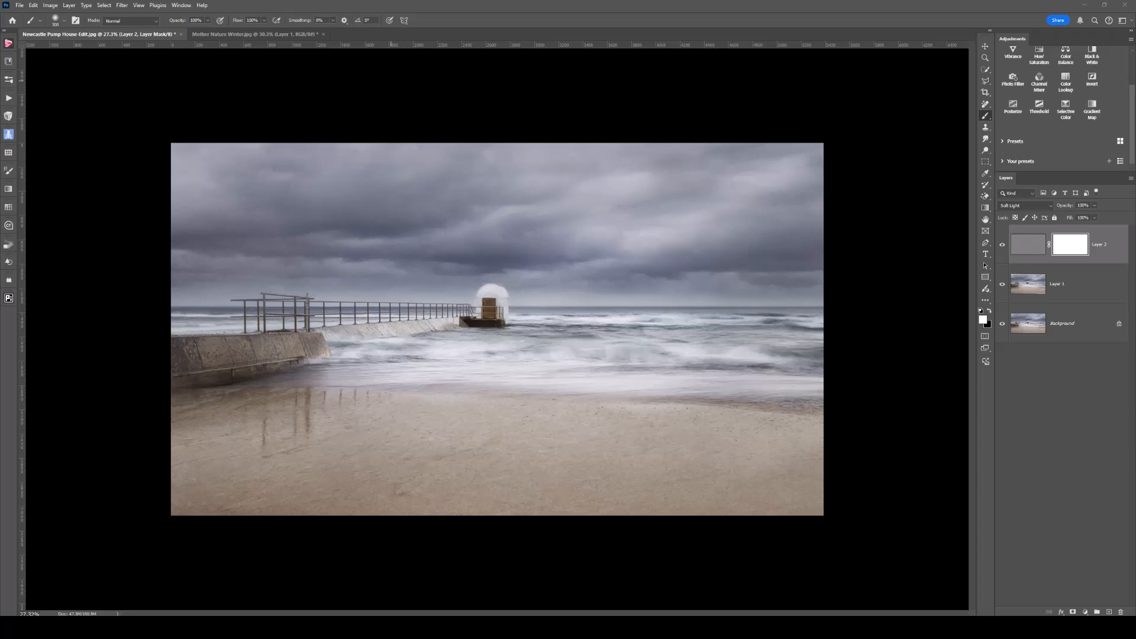
key(ctrl+i)
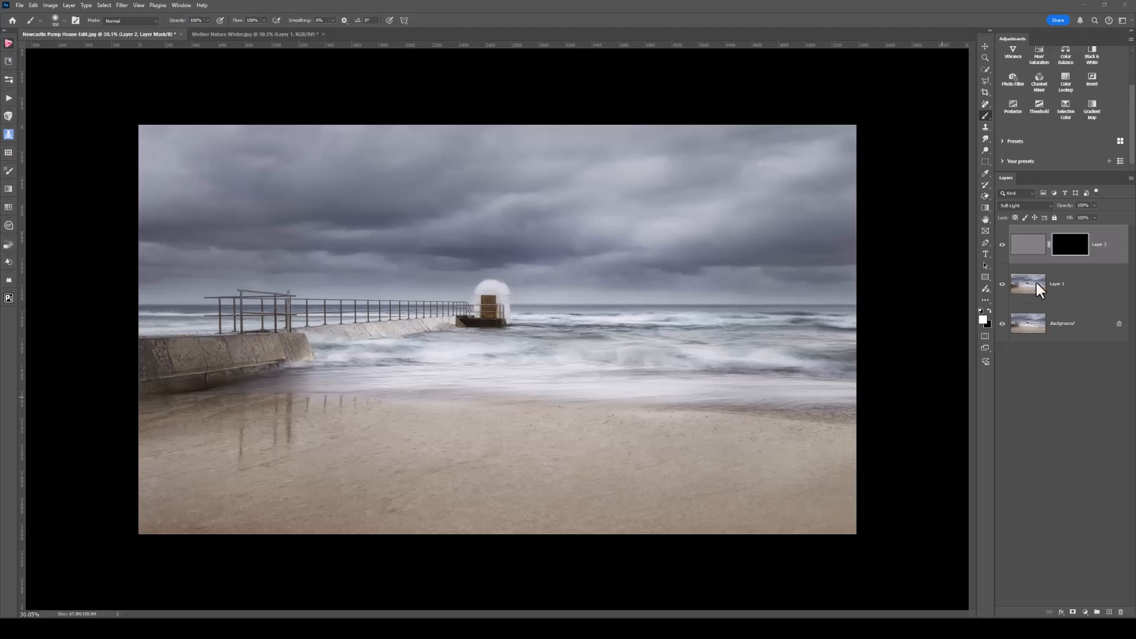
- Paint white on the noise layer's mask over the water beside and beyond the pump house
click(1072, 246)
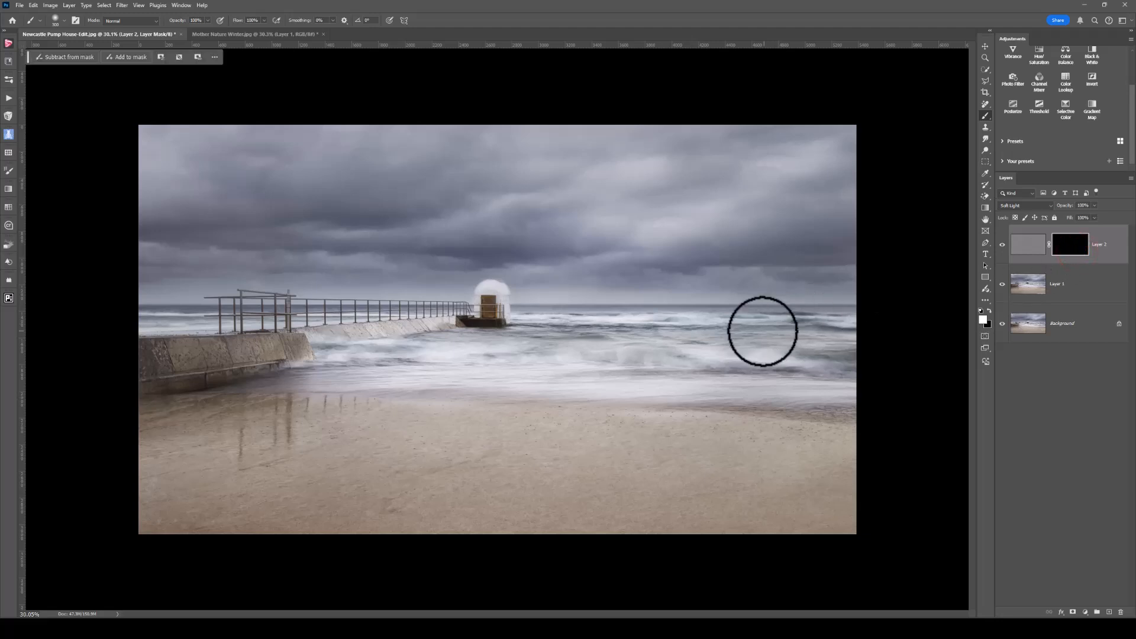
scroll(538, 348, up, 4)
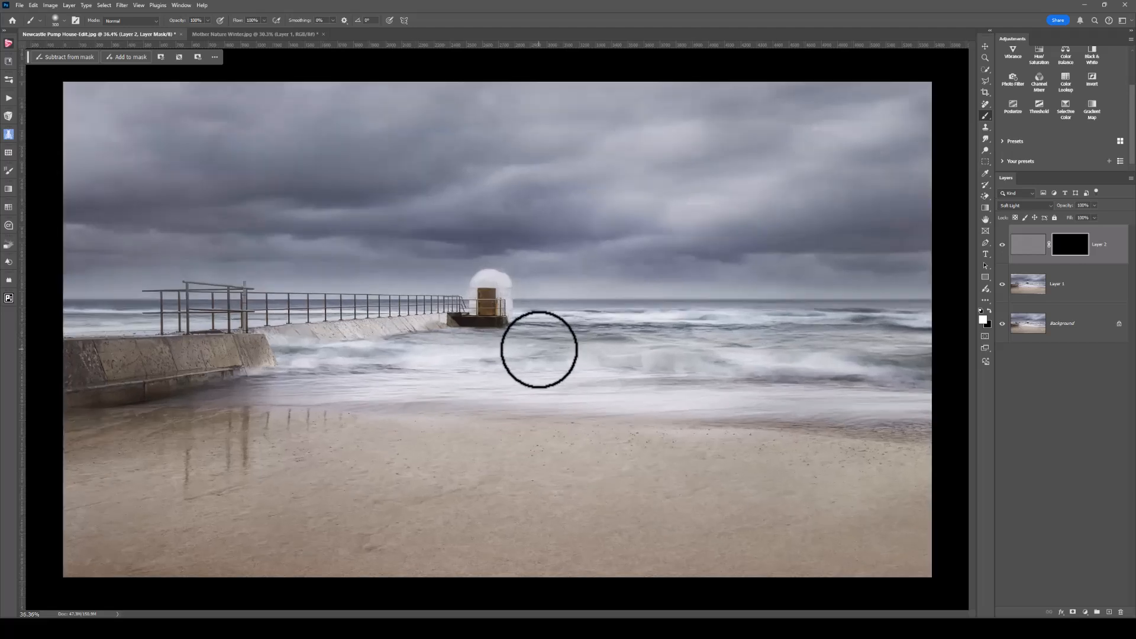
scroll(539, 349, up, 1)
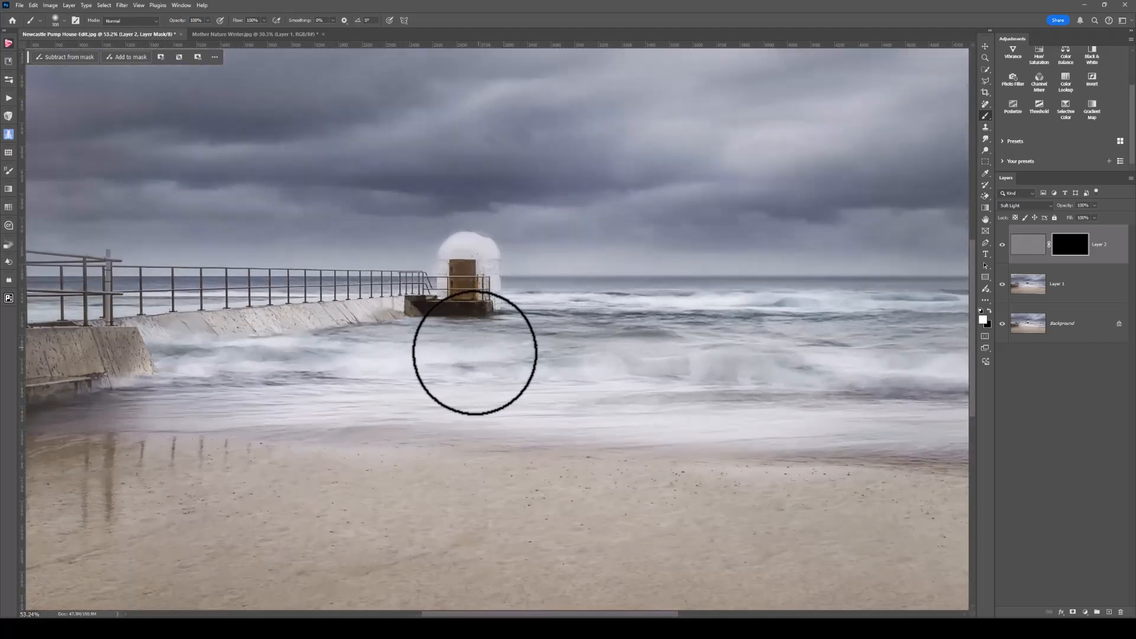
click(473, 354)
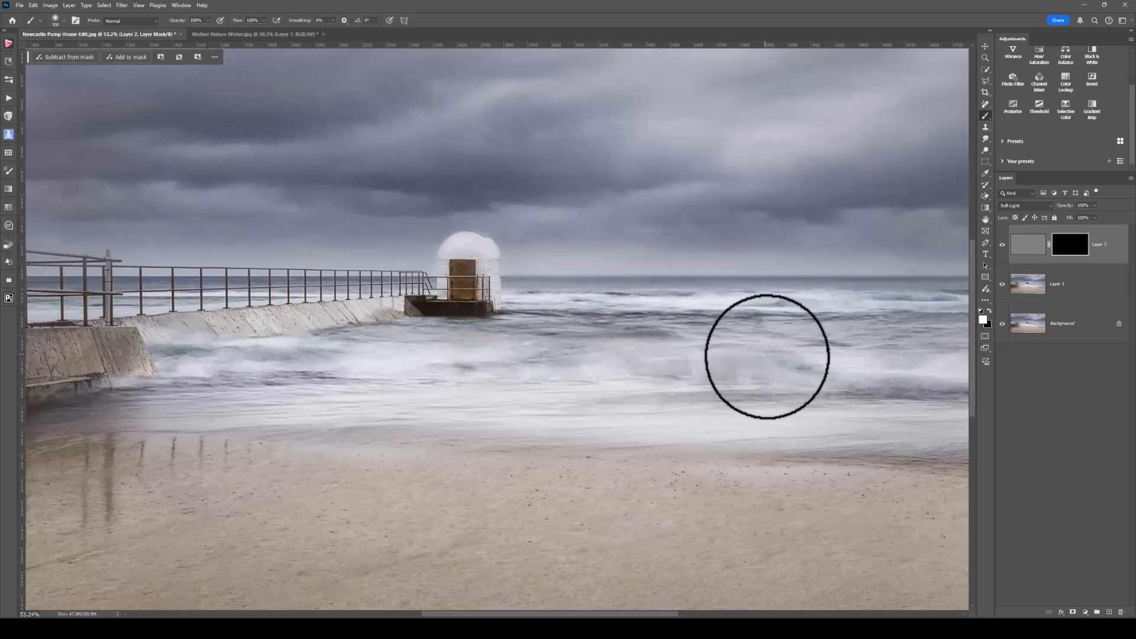
drag(795, 356, 917, 357)
drag(383, 358, 713, 351)
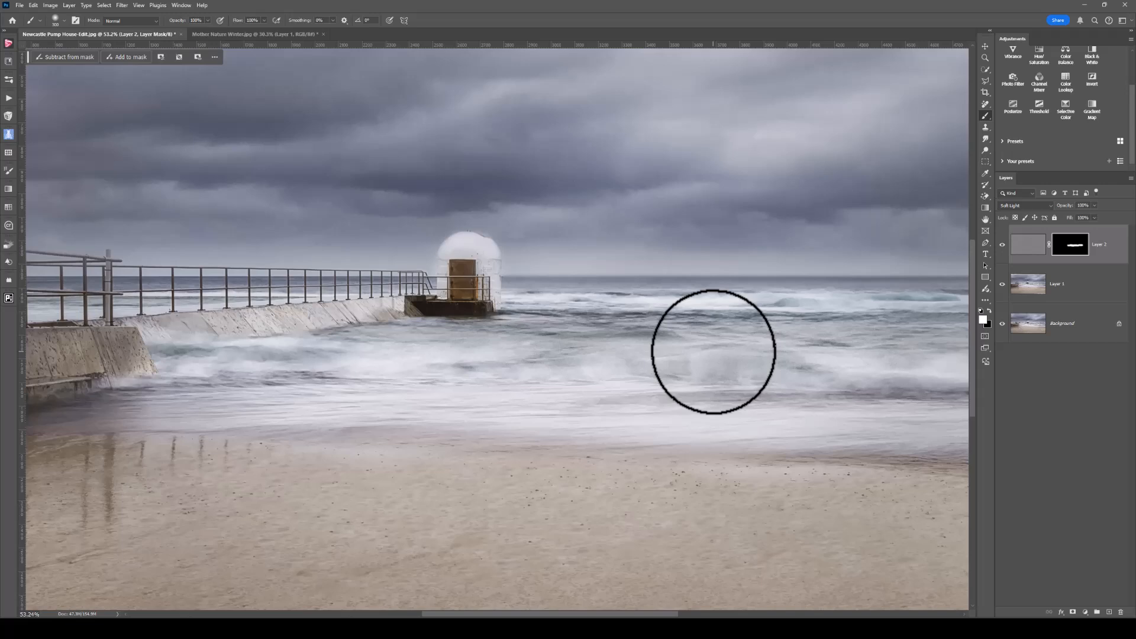
- Paint white on the noise layer's mask across the whole sandy foreground with an 1100 px brush
scroll(740, 370, down, 5)
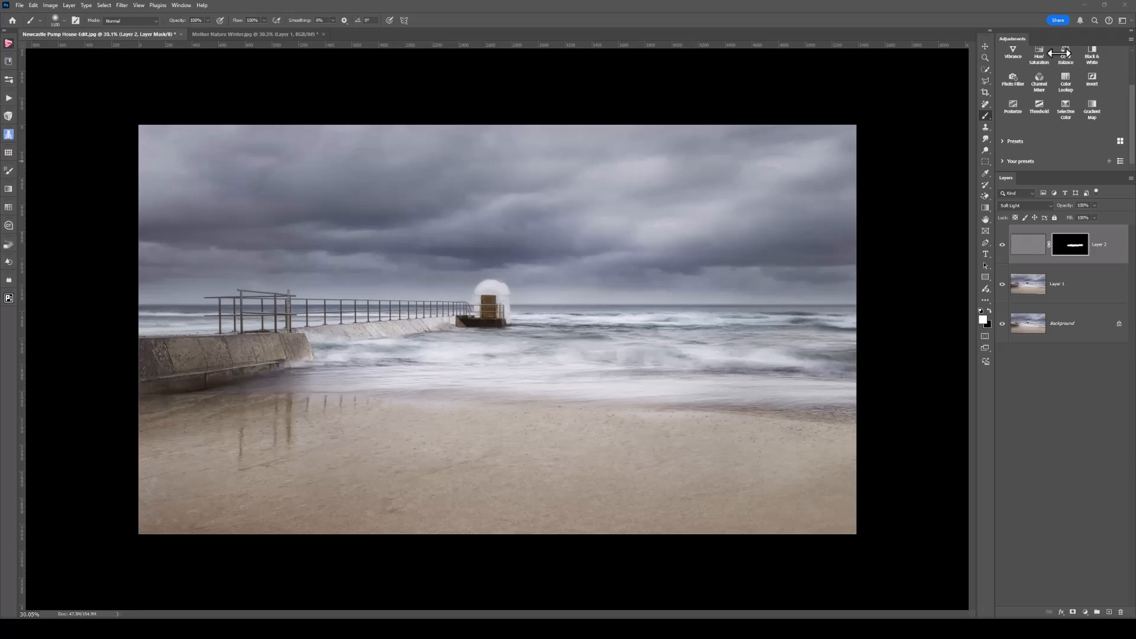
click(1060, 248)
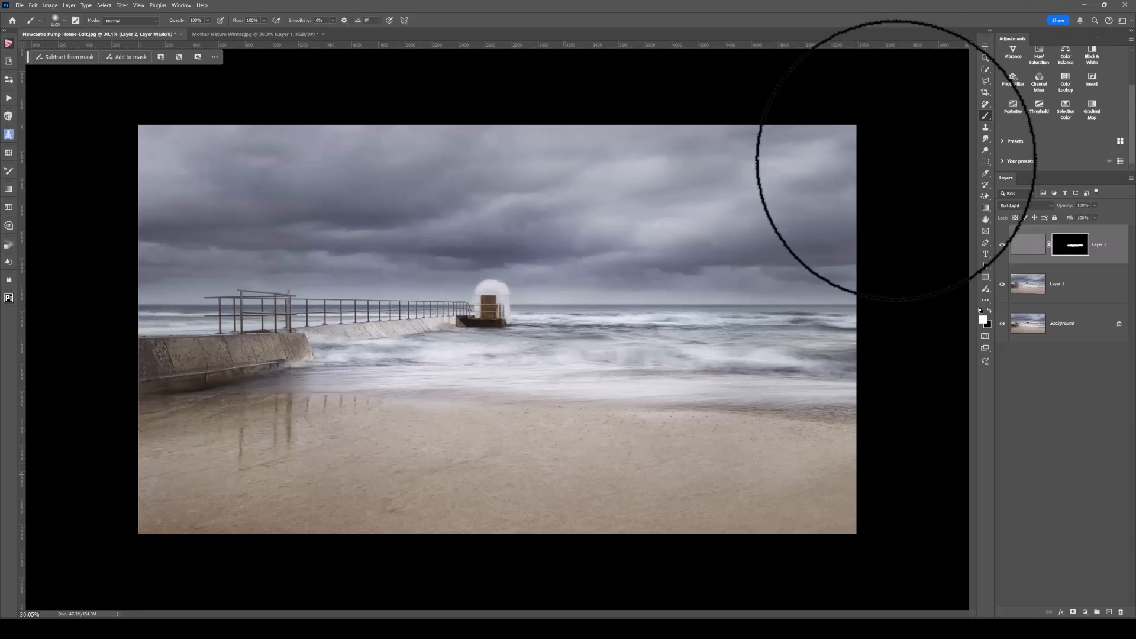
click(172, 505)
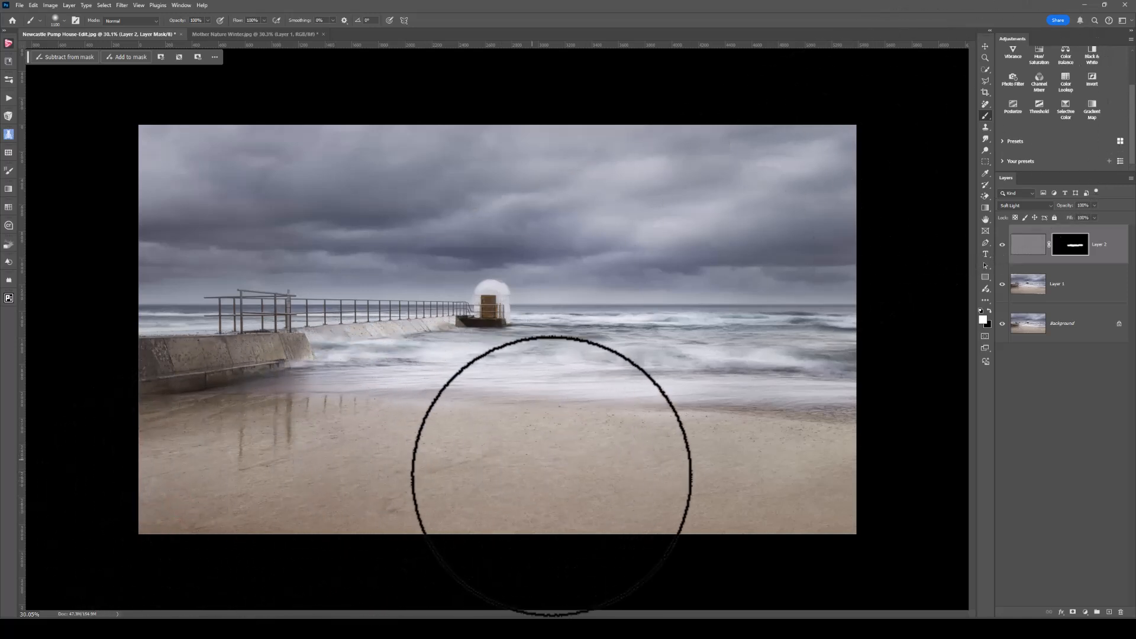
click(554, 473)
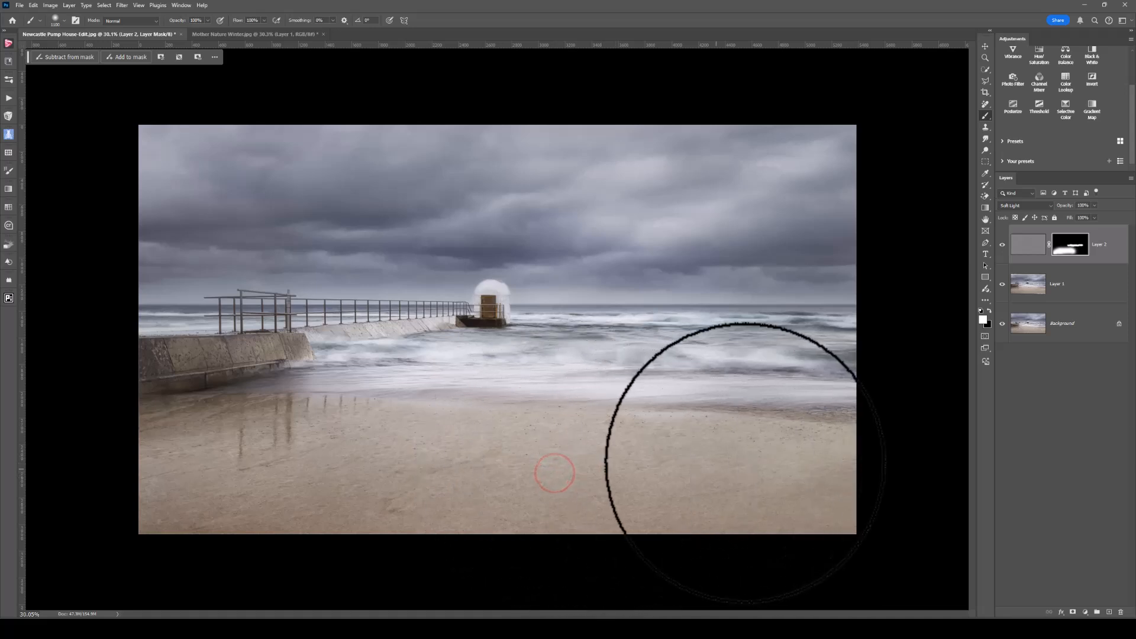
drag(468, 471, 205, 476)
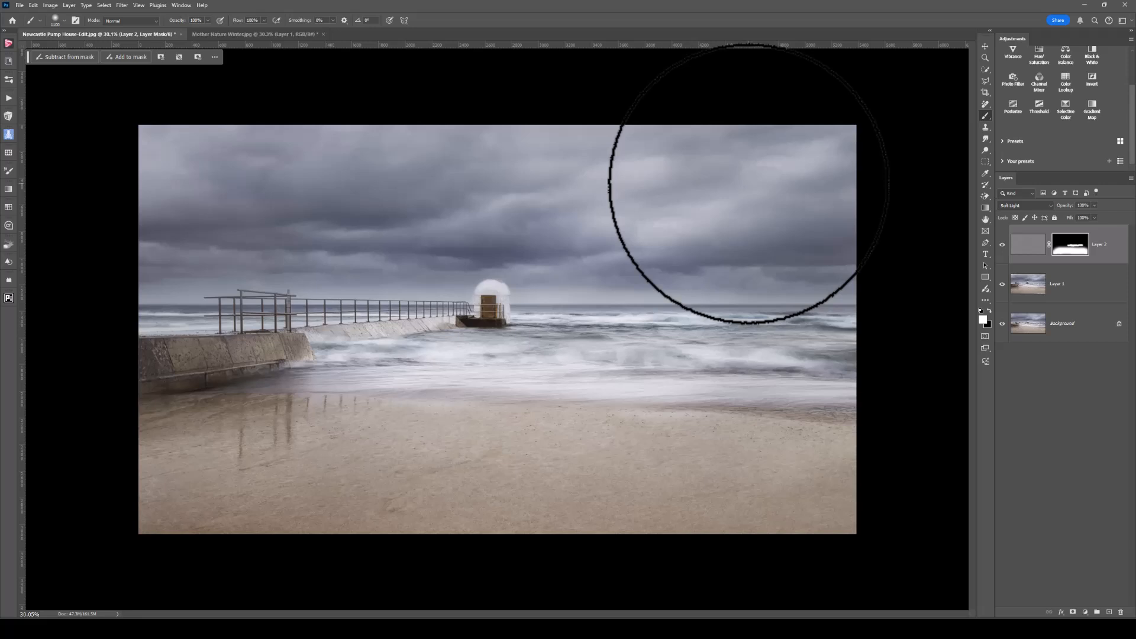
- Paint white on the noise layer's mask across the cloudy sky, working from right to left
drag(748, 183, 606, 172)
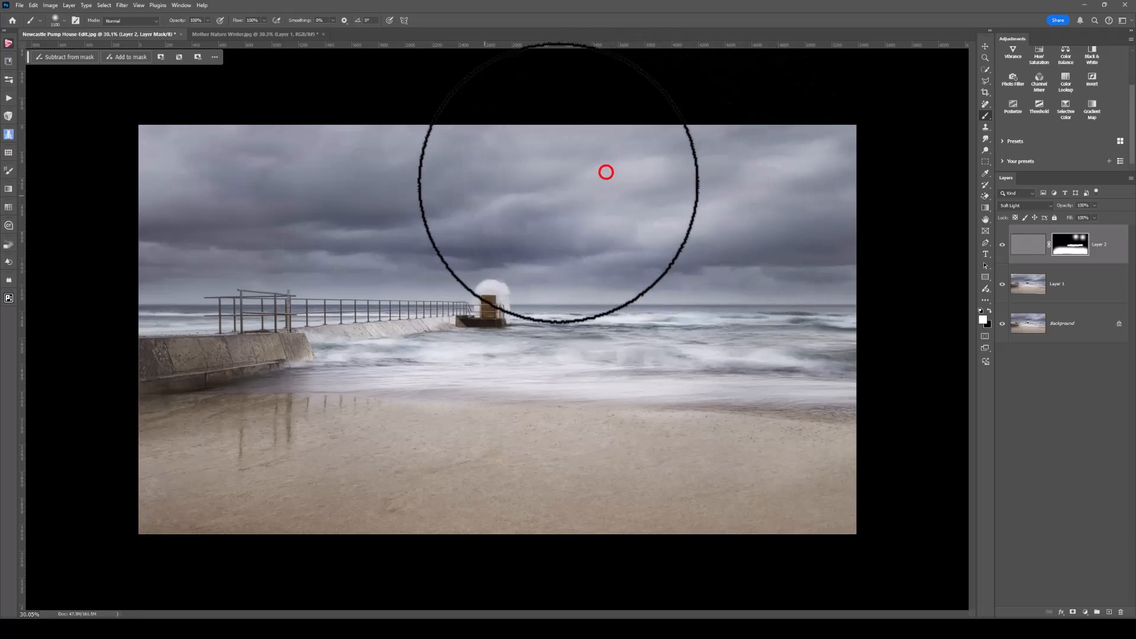
click(434, 208)
click(203, 208)
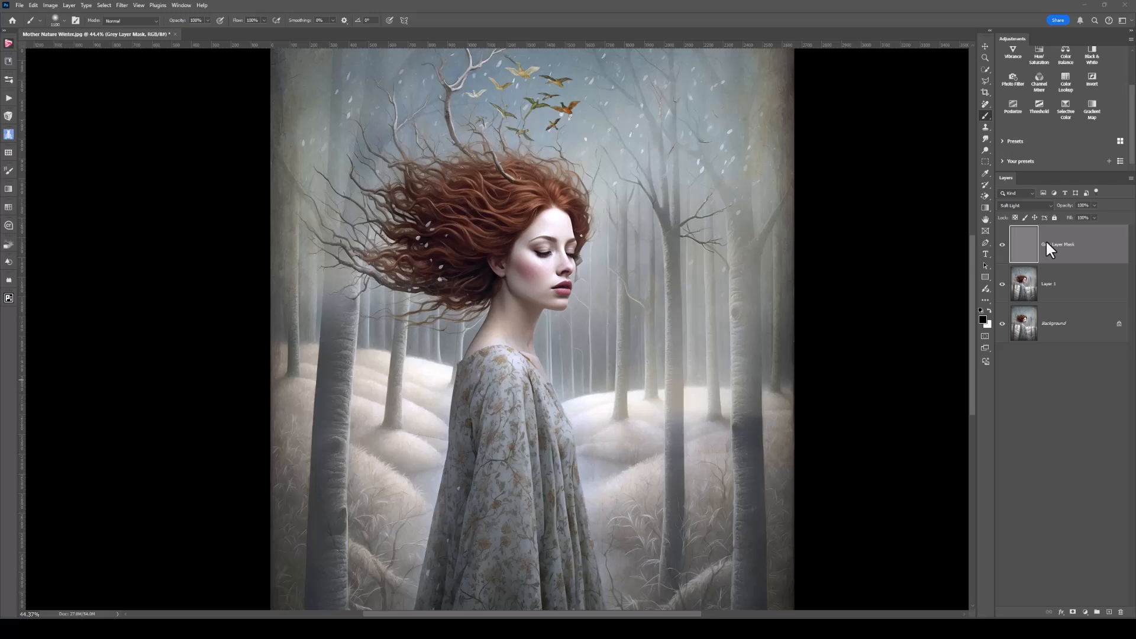
- Fit the Mother Nature Winter image to the window and open its Grey Layer Mask layer in Nik 7 Color Efex
key(ctrl+0)
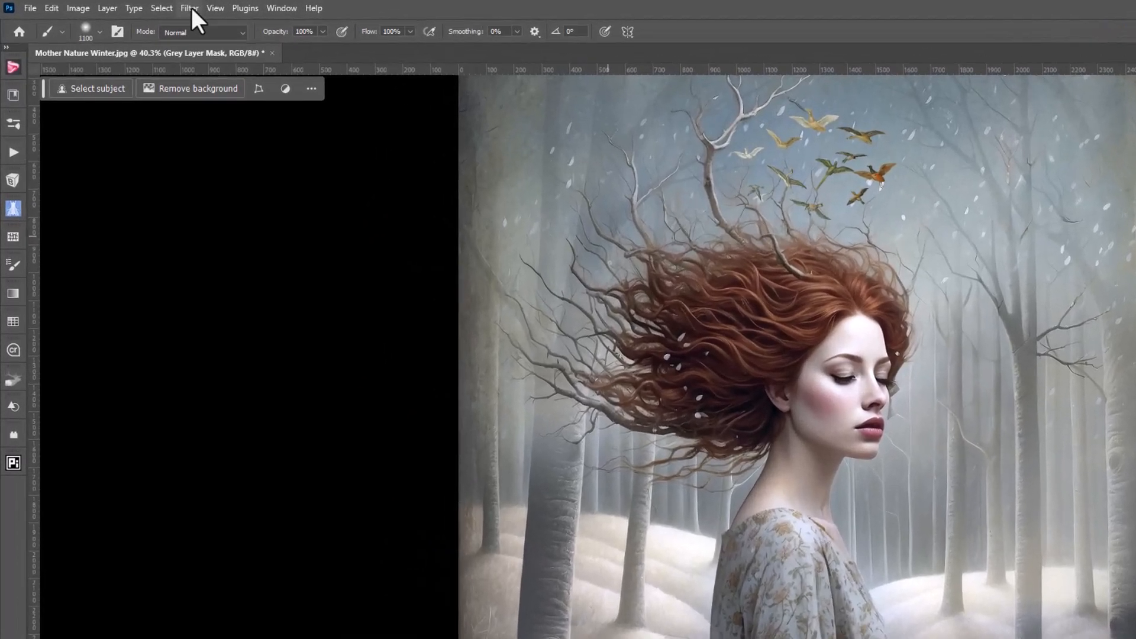
click(124, 6)
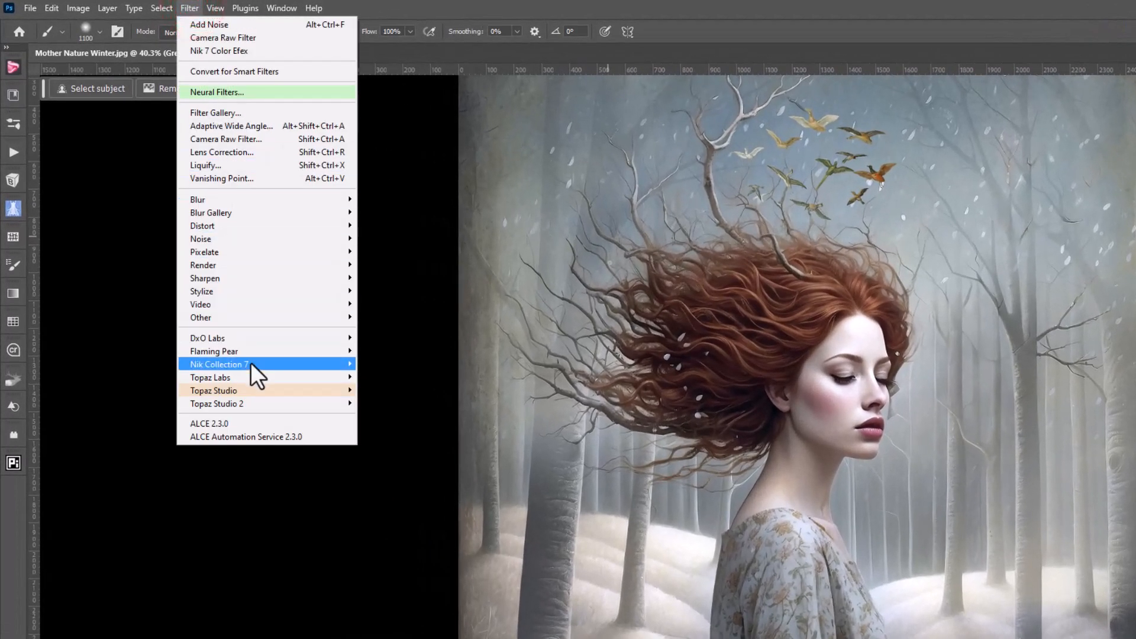
mouse_move(250, 362)
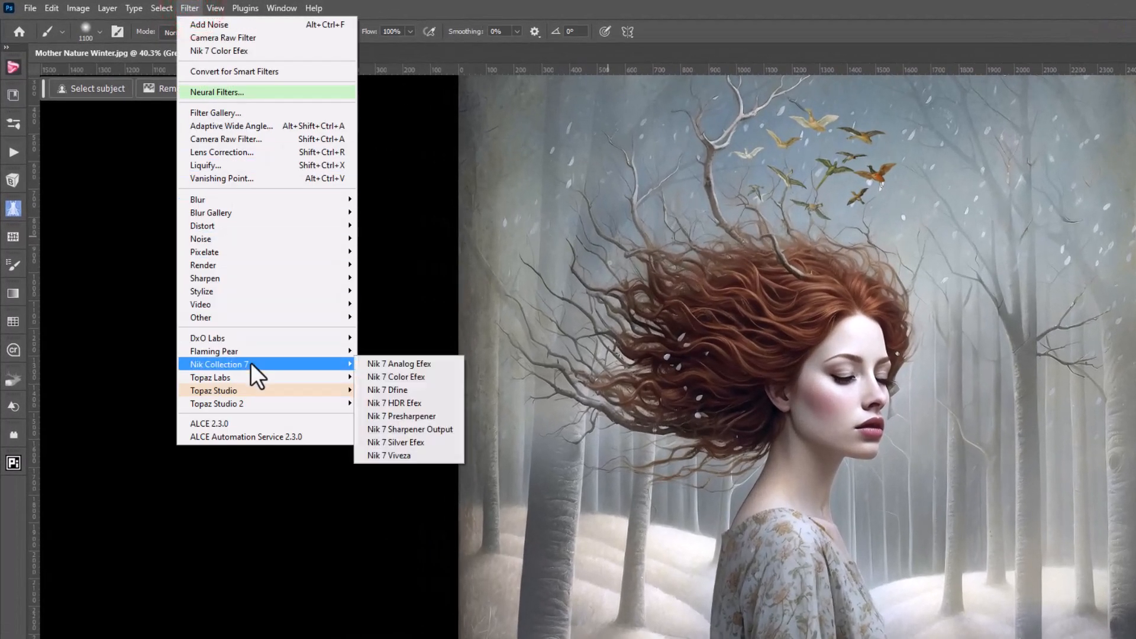
click(424, 378)
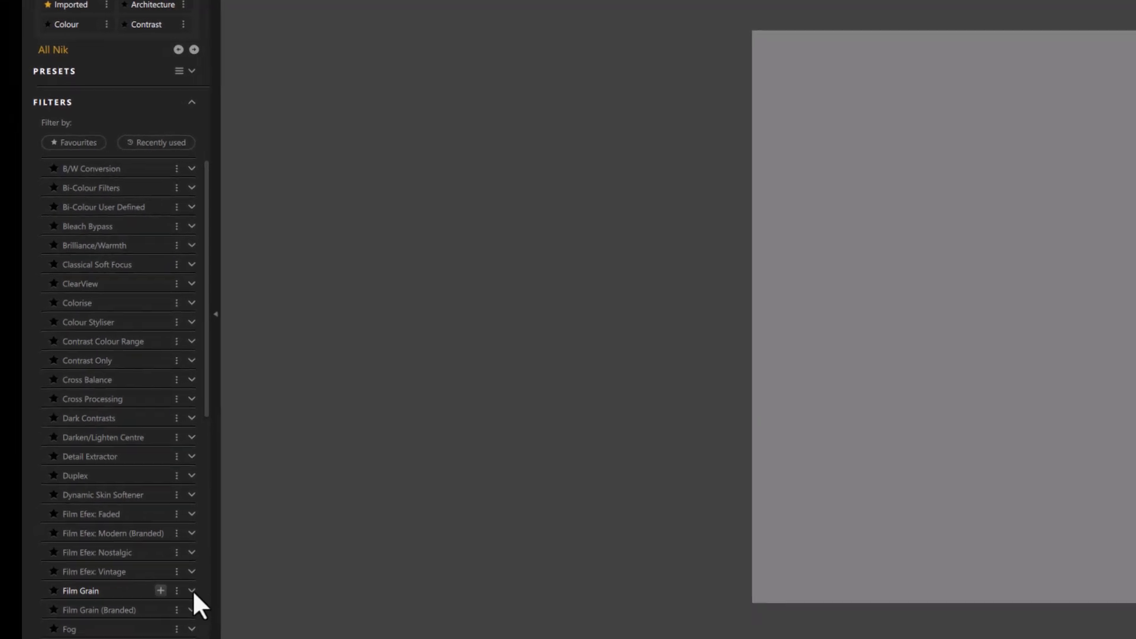
- Add the Film Grain filter, trying fine grain preset 01 before switching to medium preset 02
click(194, 588)
scroll(195, 587, down, 2)
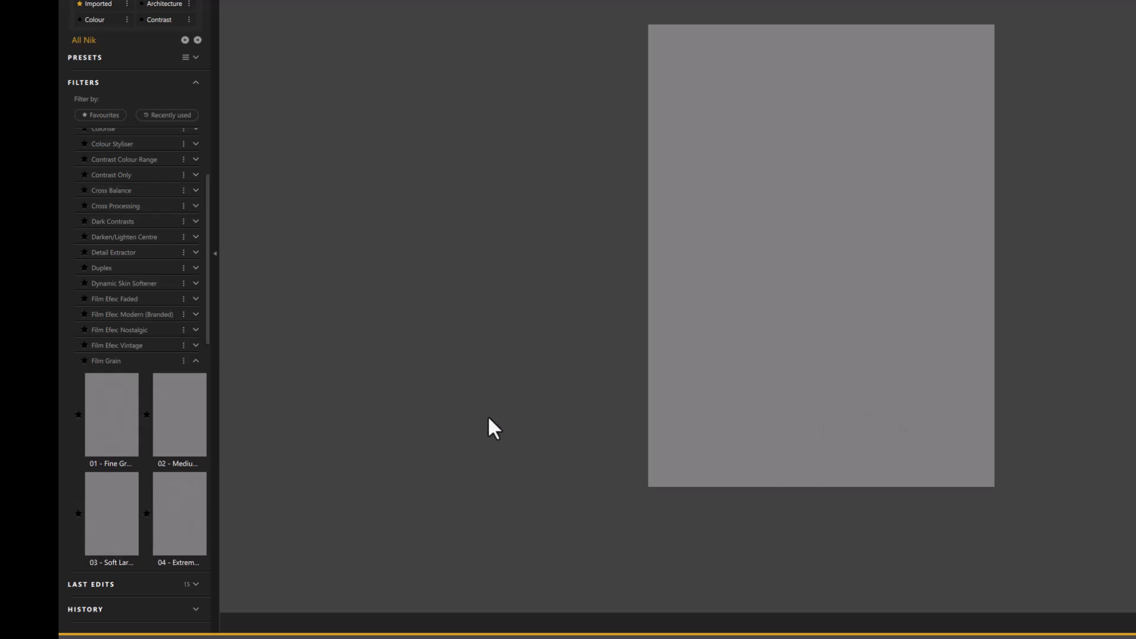
click(122, 420)
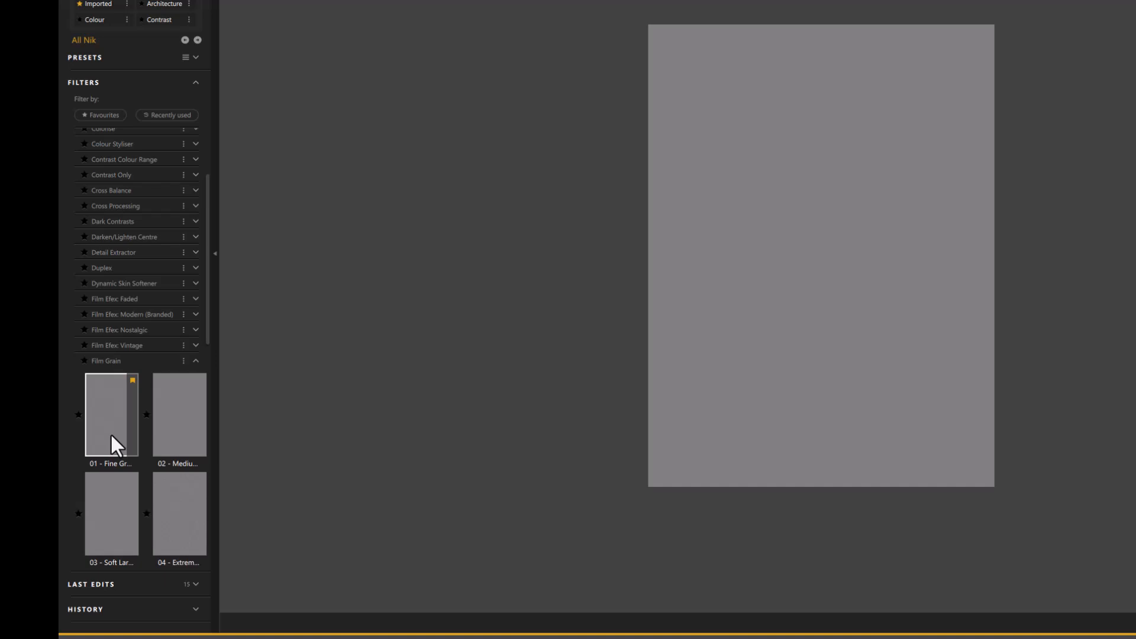
click(180, 430)
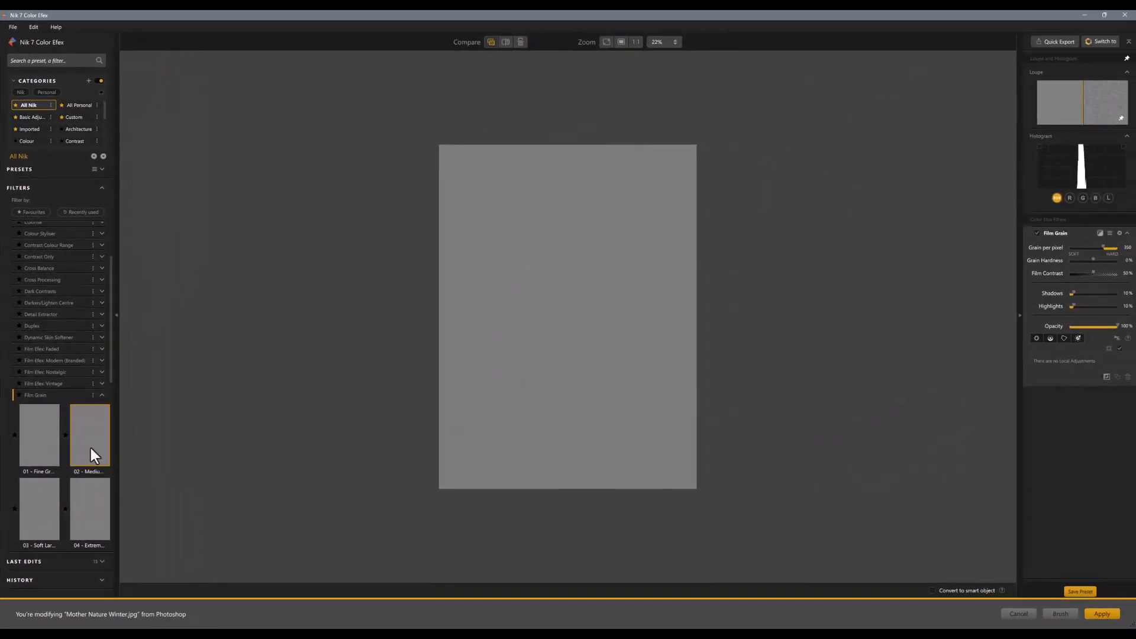
- Apply the medium Film Grain effect to the image and hide the Grey Layer Mask layer
click(1102, 613)
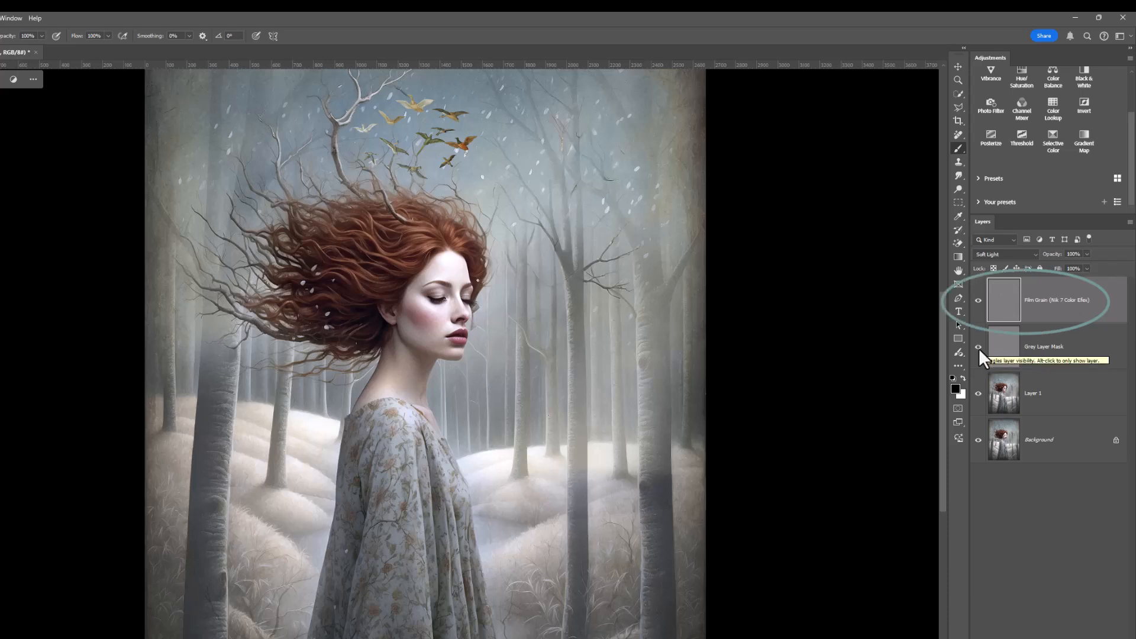
click(979, 348)
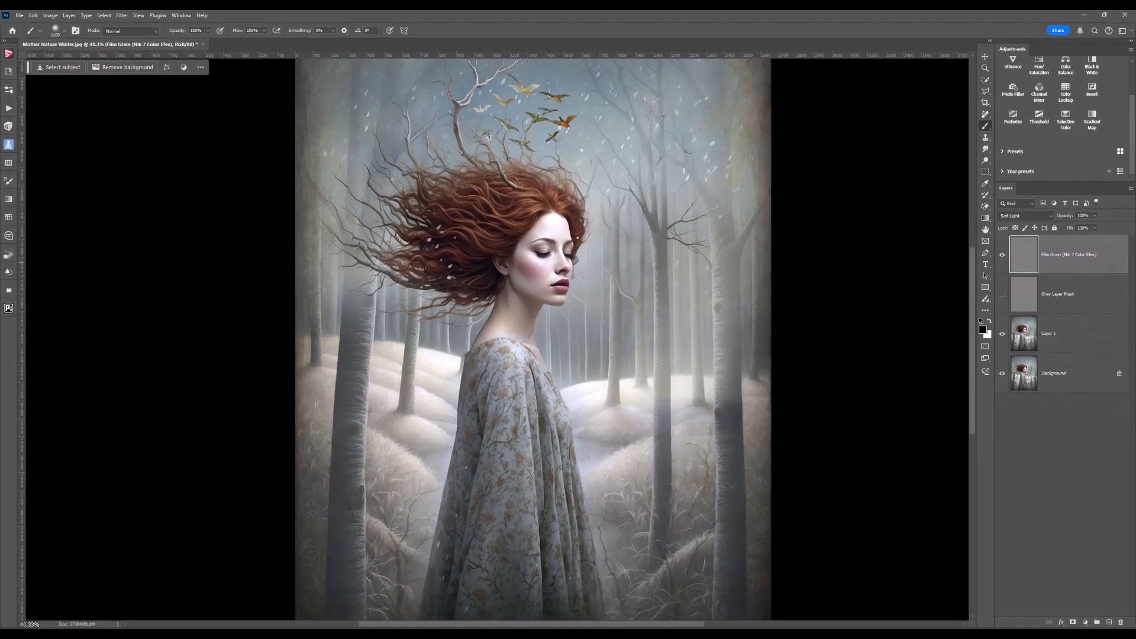
- Add a layer mask to the Film Grain layer, invert it to black and make the mask active
click(1073, 623)
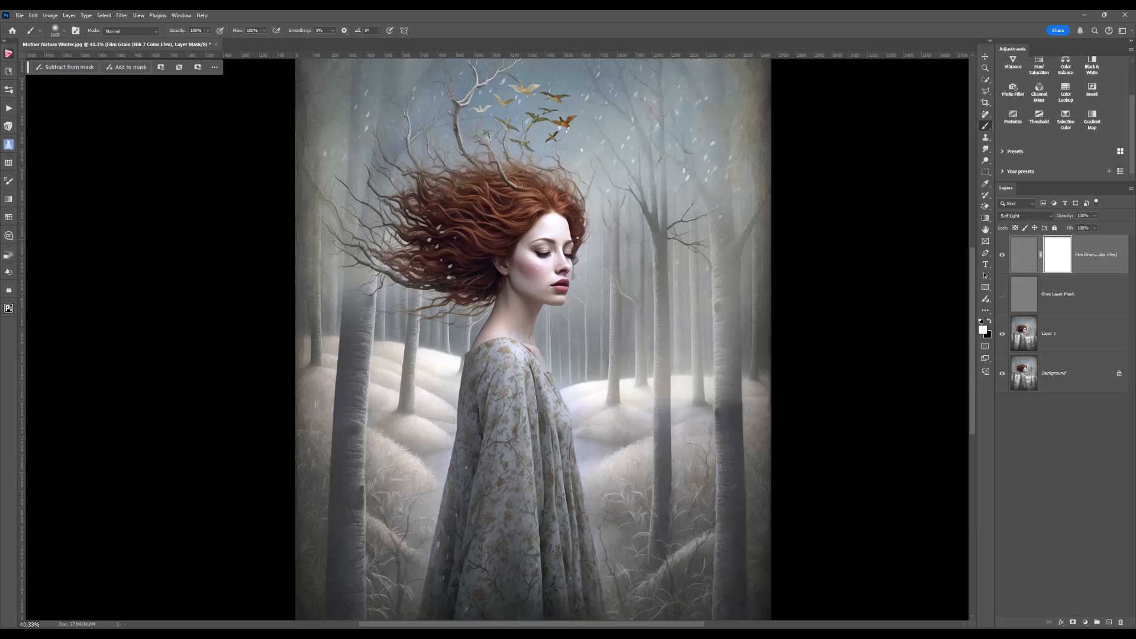
key(ctrl+i)
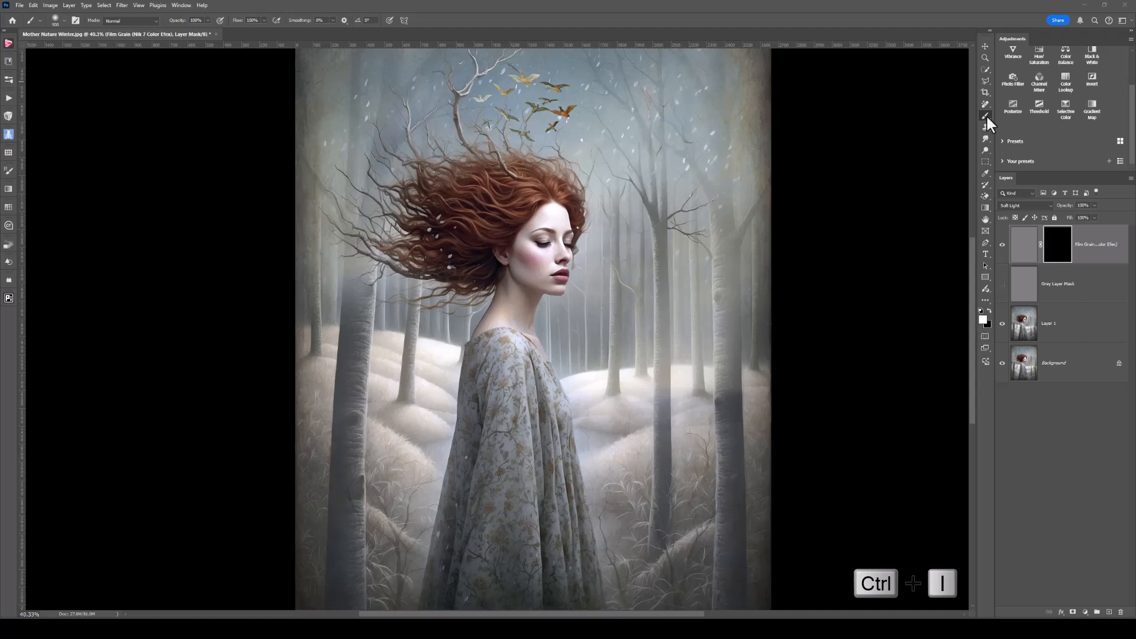
click(1053, 239)
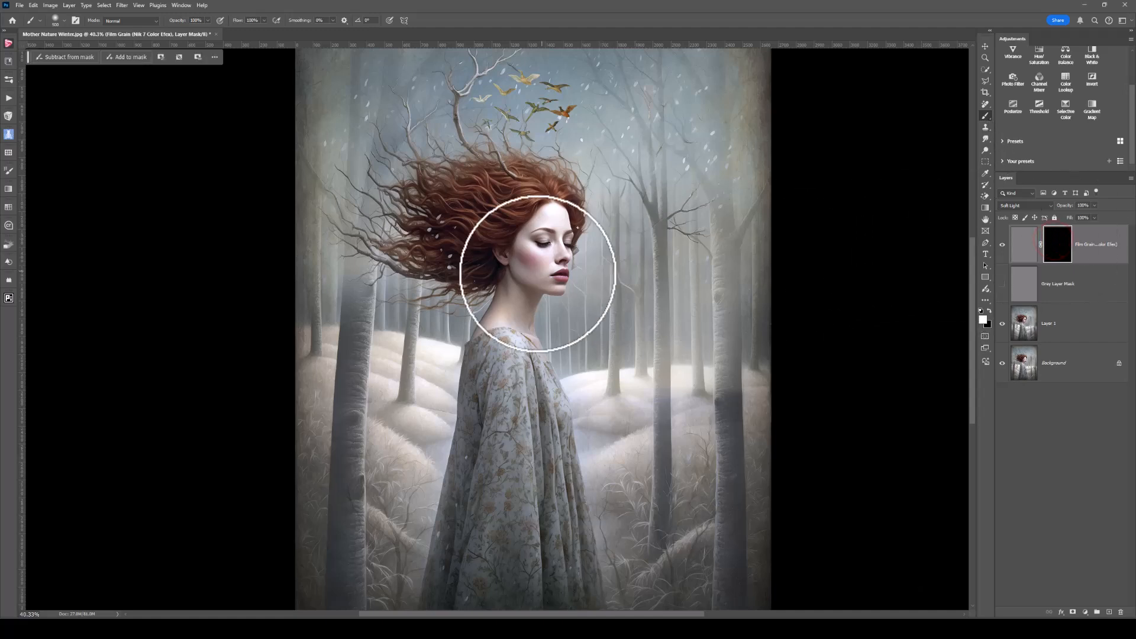
- Paint white on the Film Grain mask over the woman's face and neck with a 300 px brush
scroll(538, 273, up, 5)
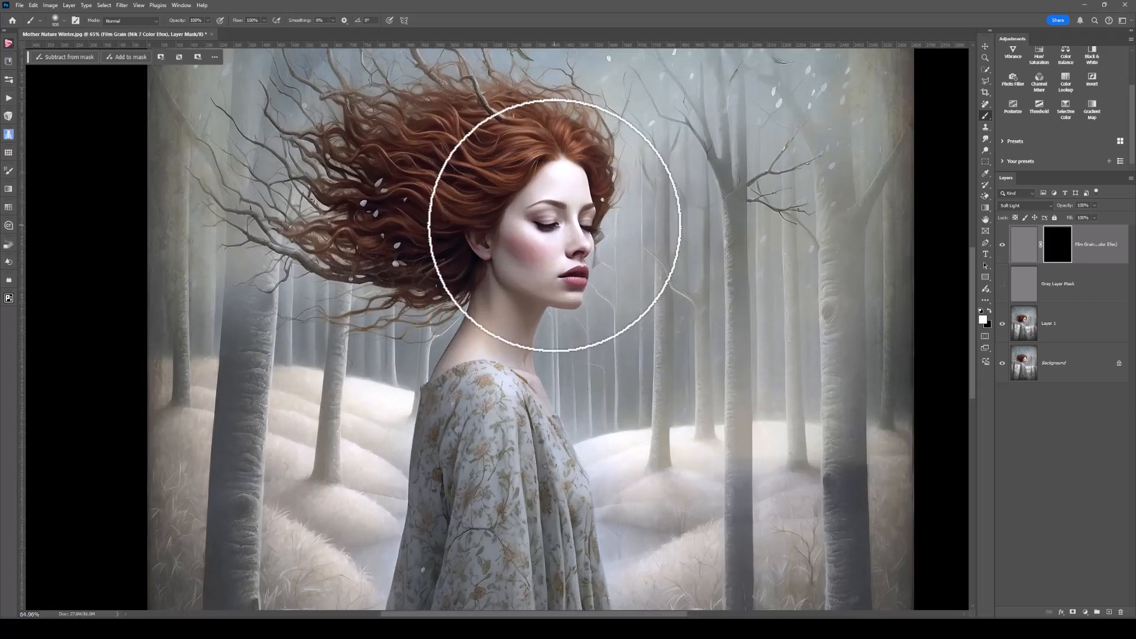
key(bracketleft)
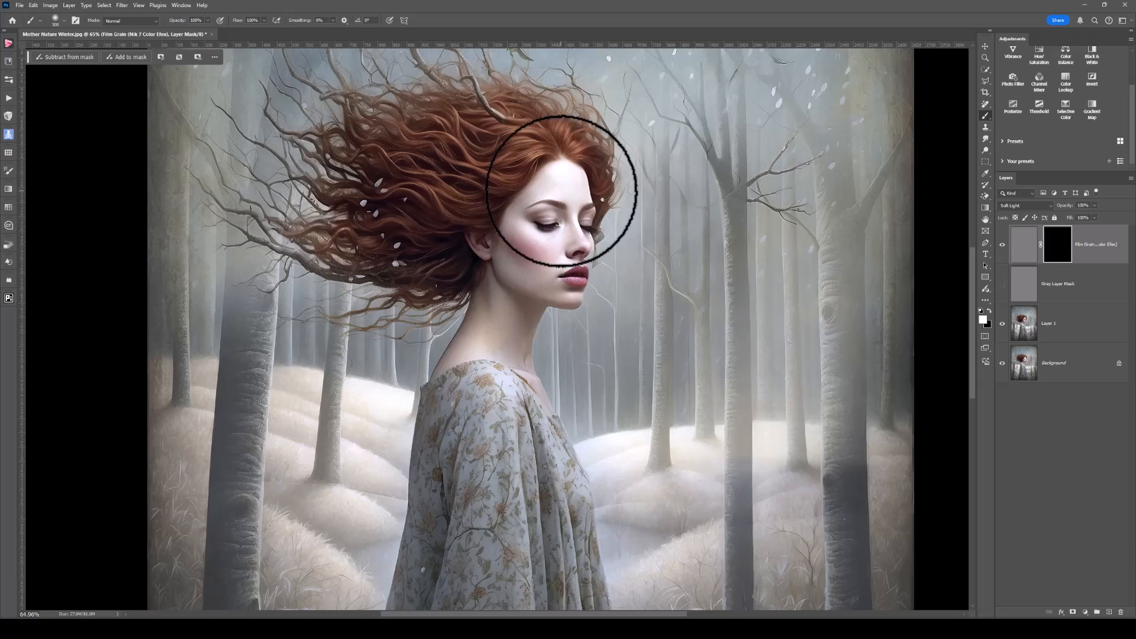
click(561, 191)
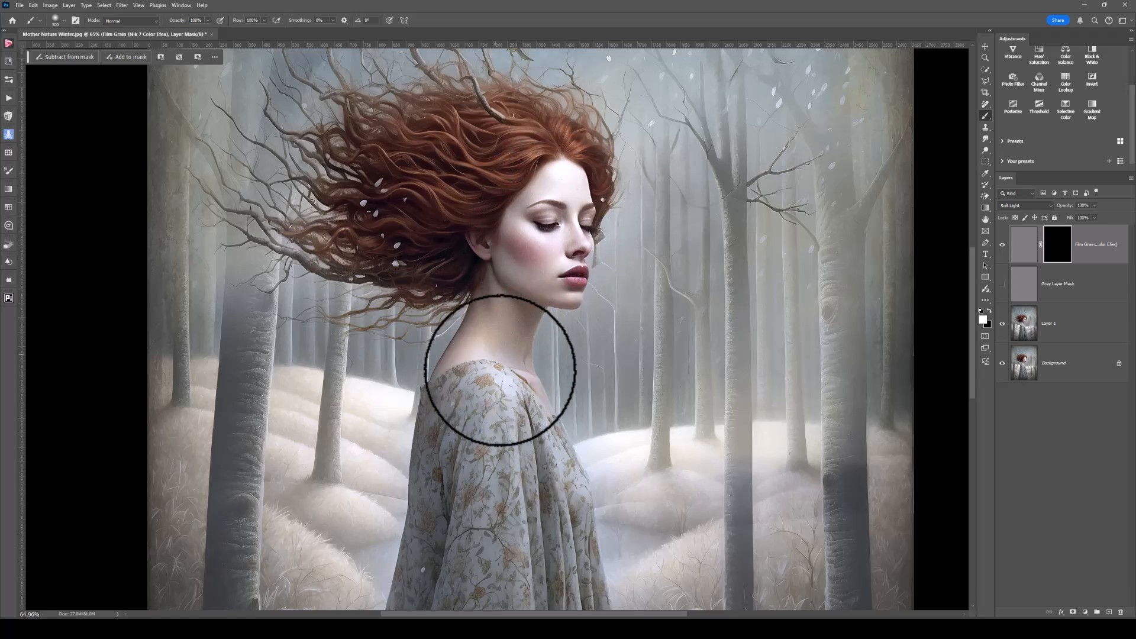
drag(538, 257, 558, 208)
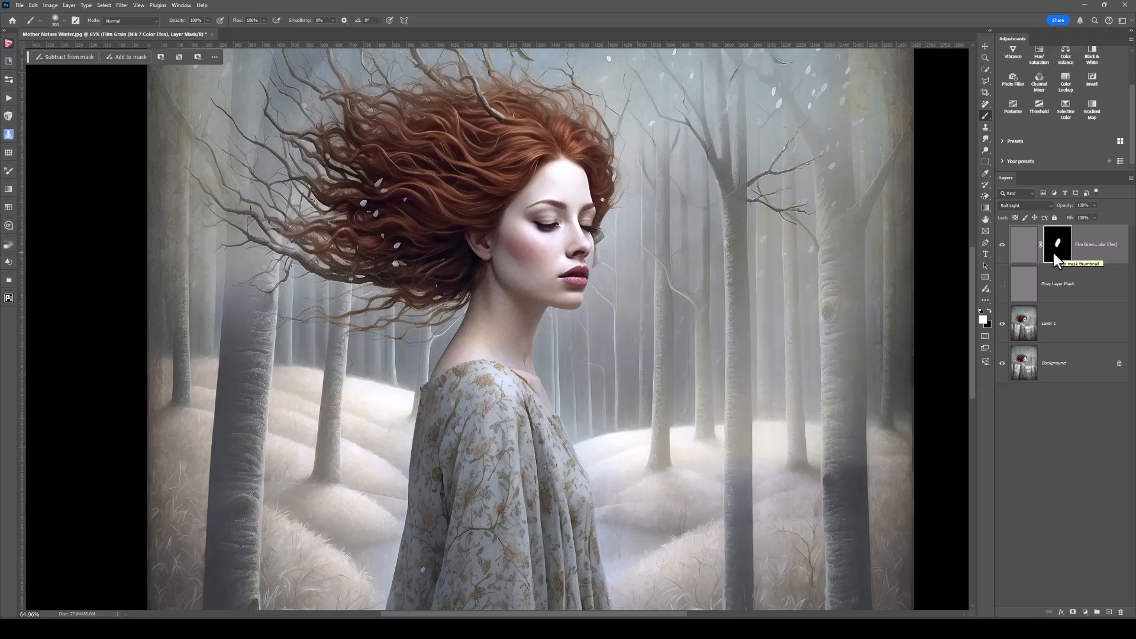
- Toggle the Film Grain layer off and on to compare the face with and without grain, and view the whole portrait
click(1003, 245)
click(1002, 244)
key(ctrl+0)
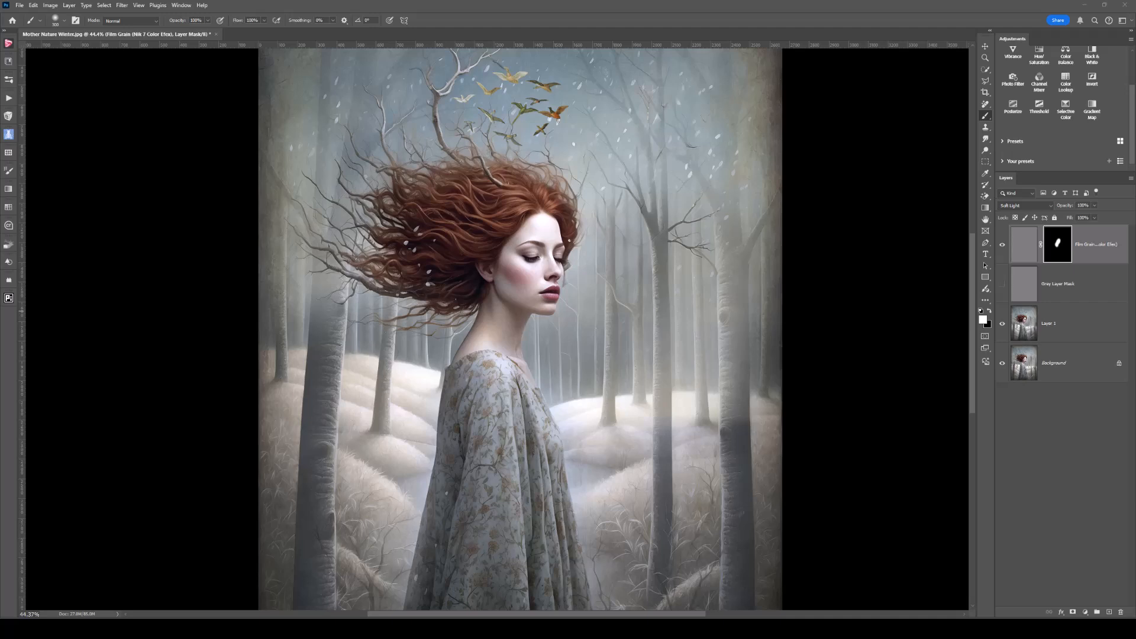
scroll(651, 314, down, 1)
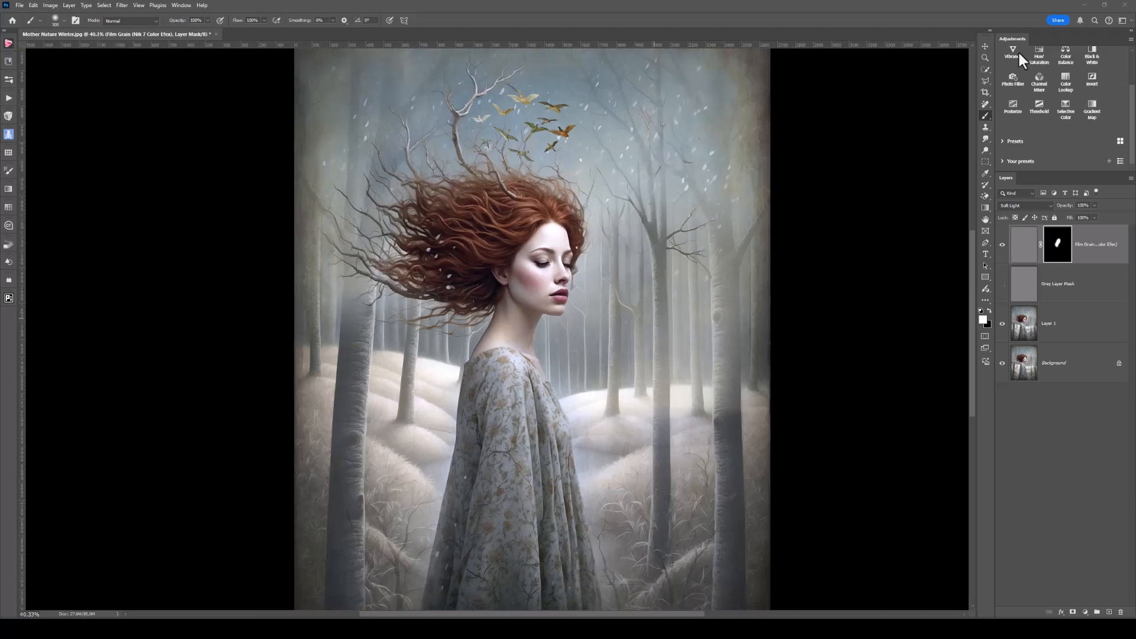